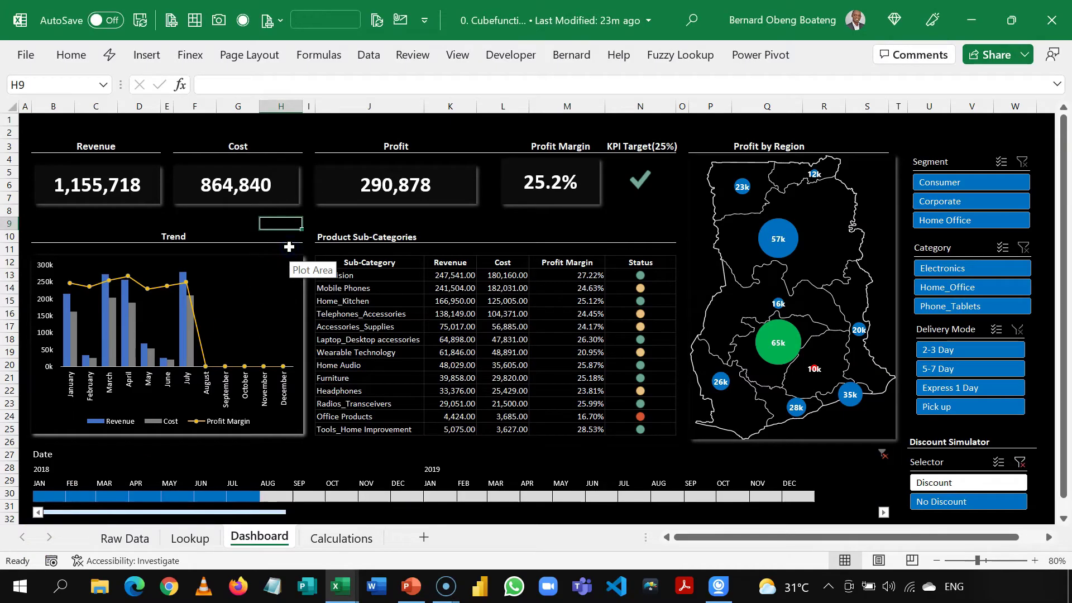
Extend the Date timeline selection from July through the end of 2018.
click(375, 226)
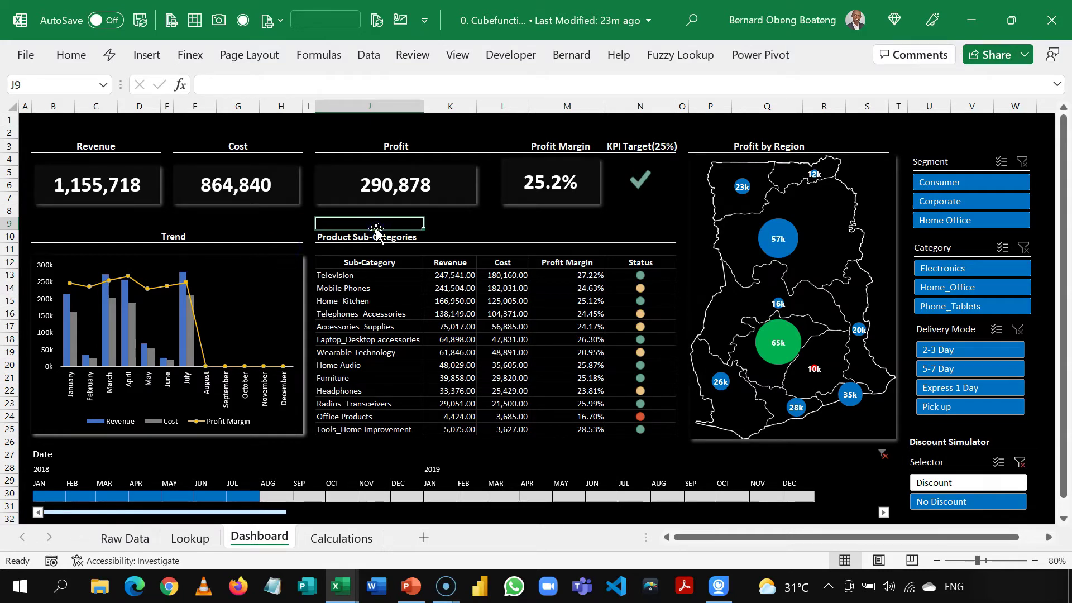
click(296, 451)
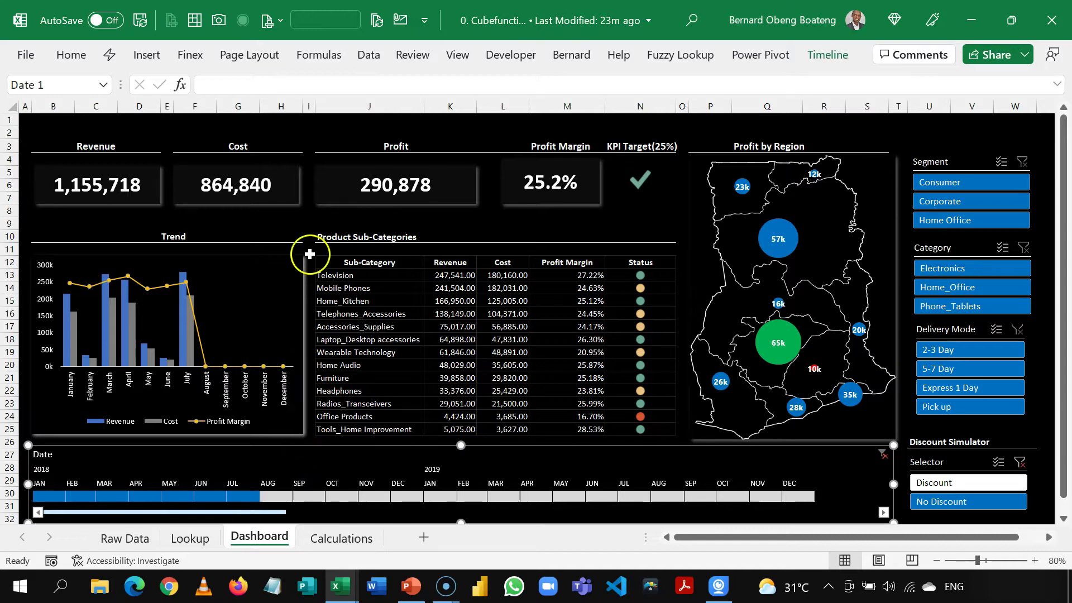
click(309, 223)
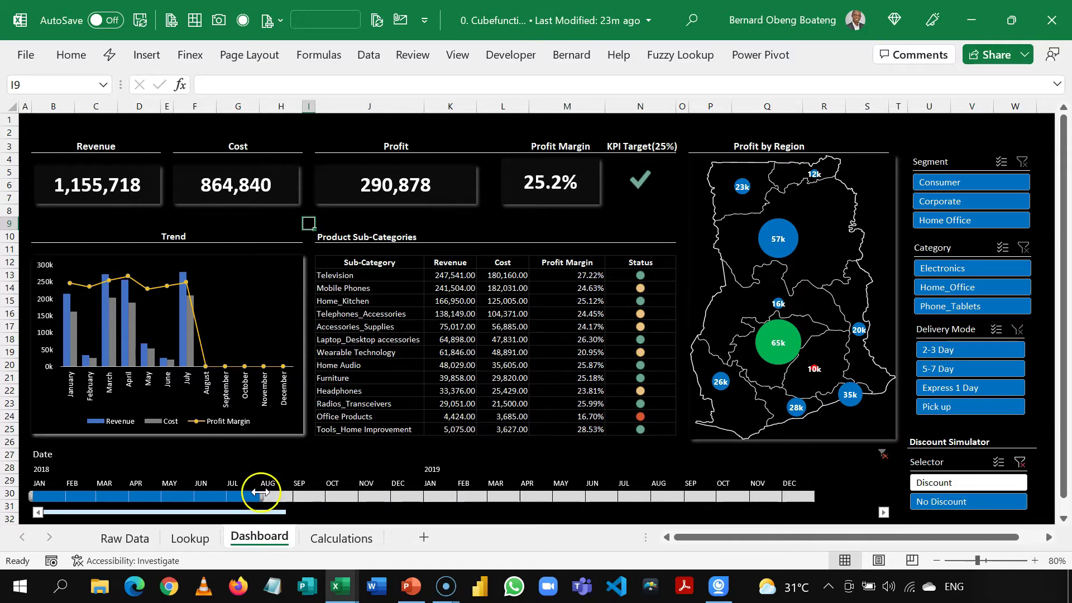
drag(261, 493, 450, 495)
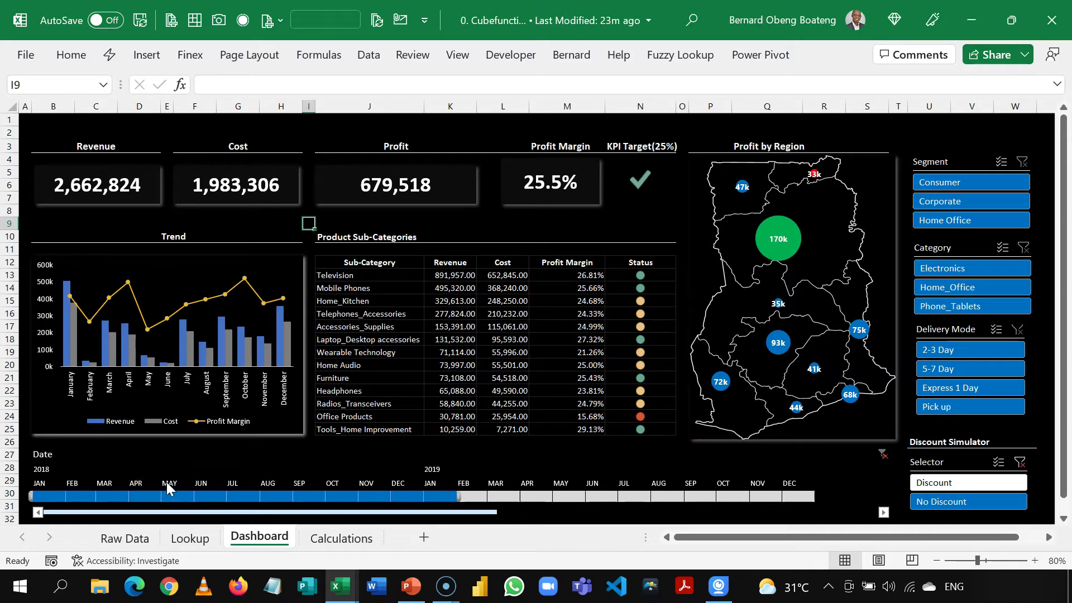
click(198, 280)
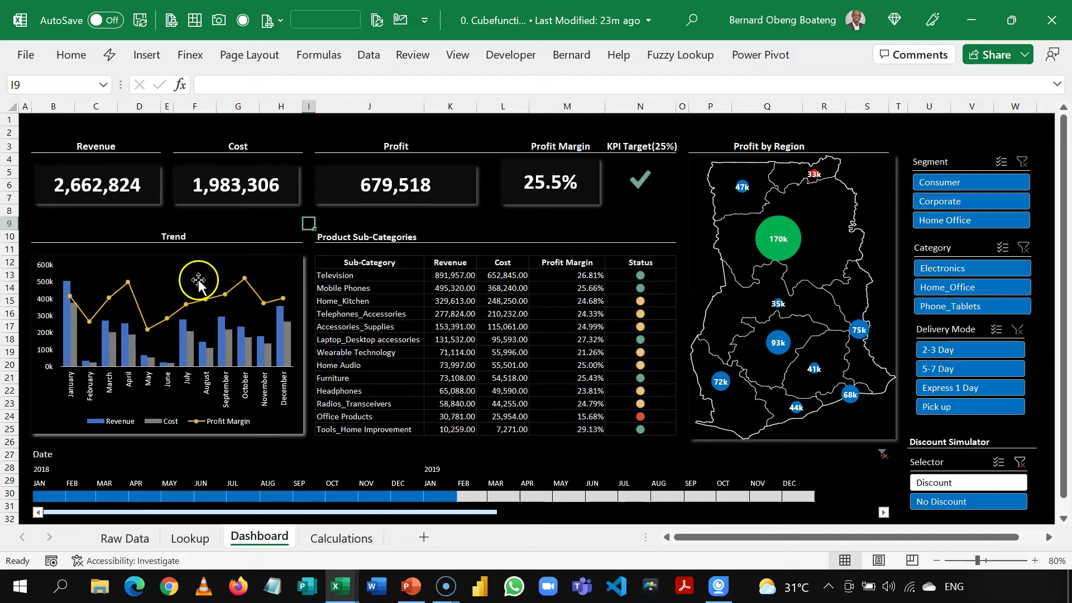
click(251, 229)
Switch to the other workbook and select the Raw Data Order Date and Delivery Date columns.
key(ctrl+Tab)
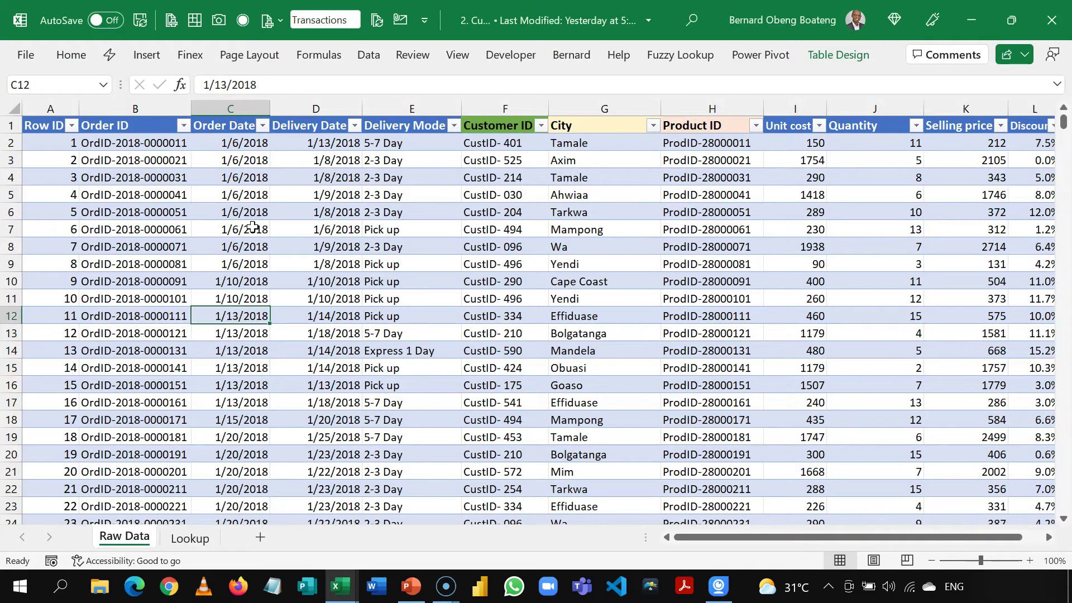
click(252, 226)
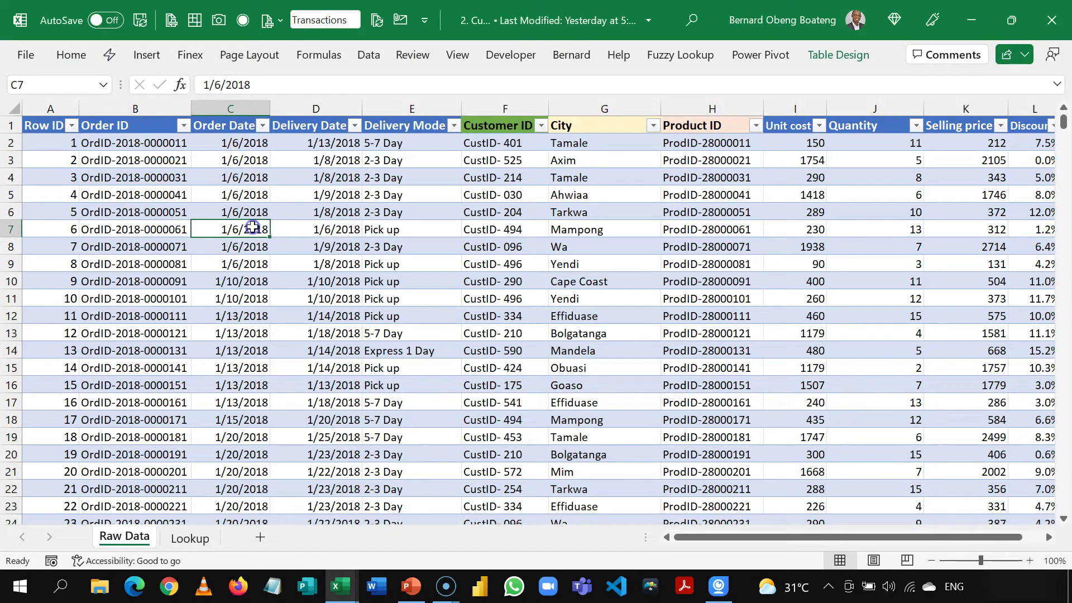
click(239, 111)
click(239, 111)
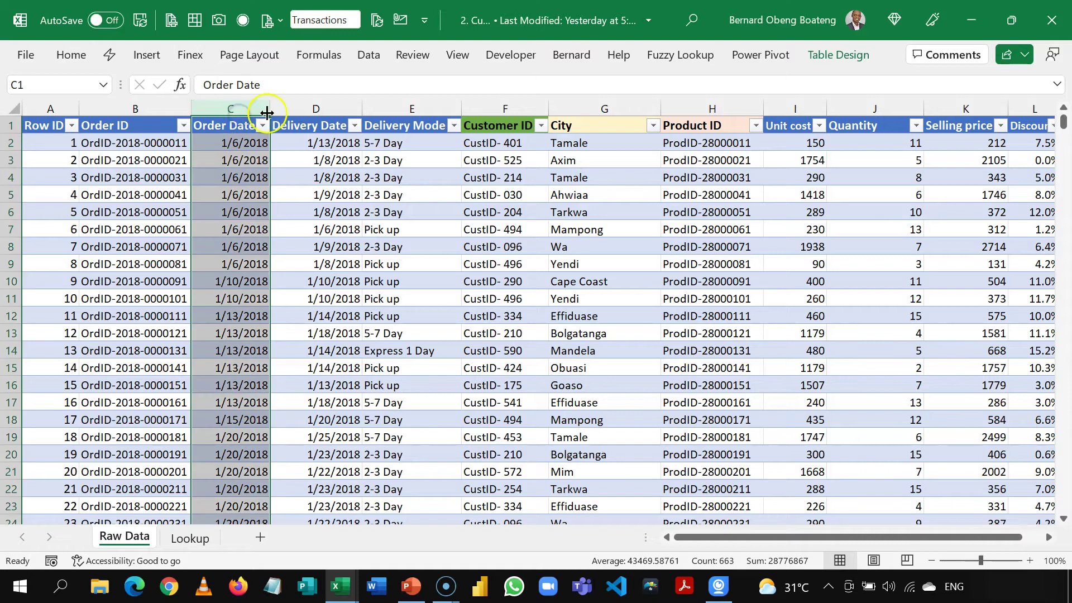
drag(269, 112, 299, 107)
click(299, 108)
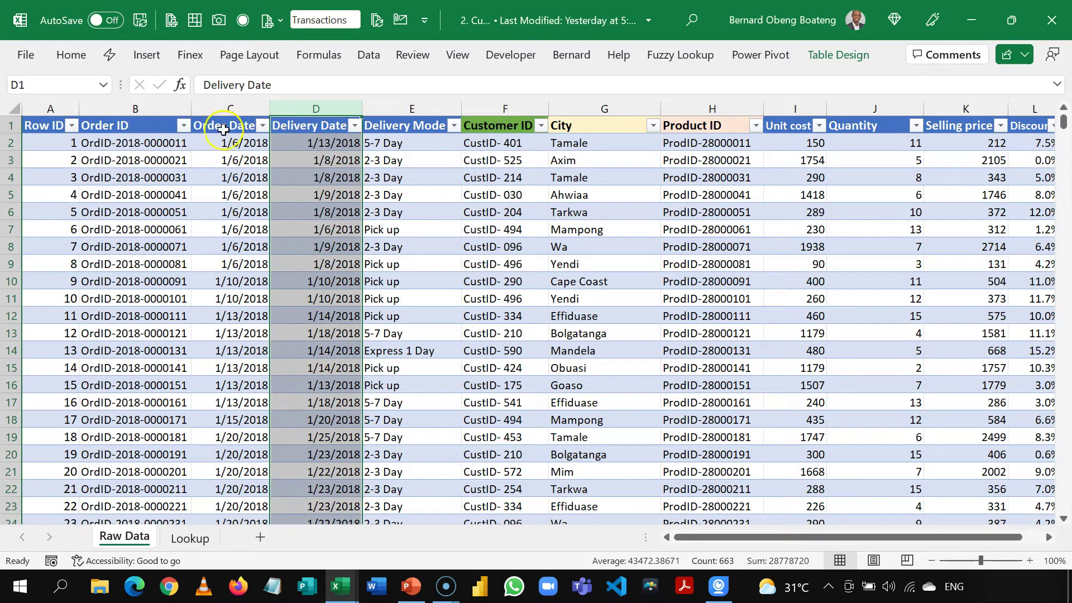
click(434, 329)
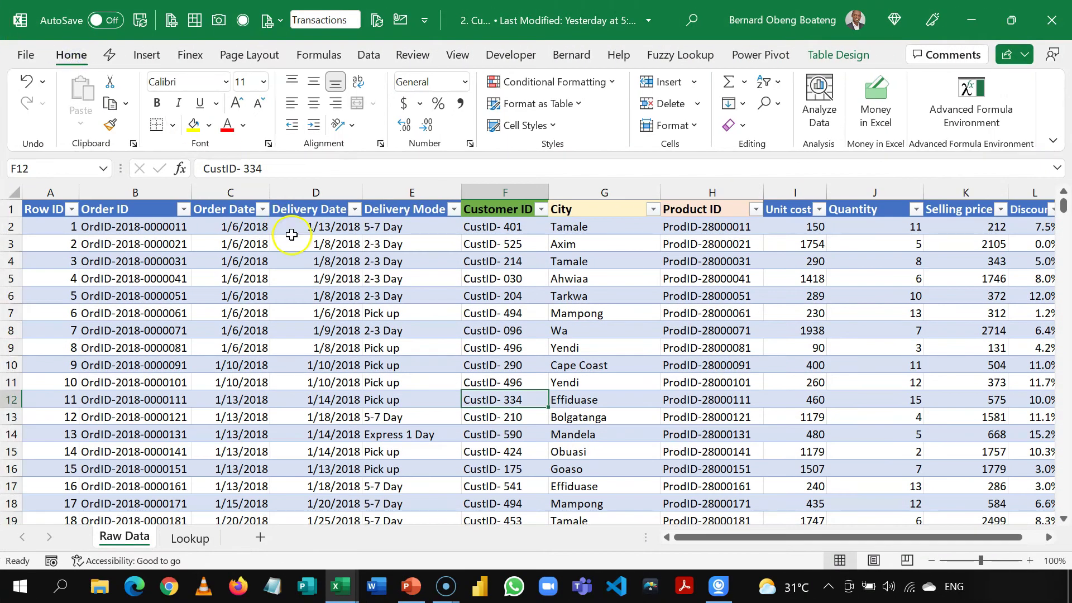
Check a Delivery Date value's format, then launch Power Pivot's Manage data model window.
click(320, 260)
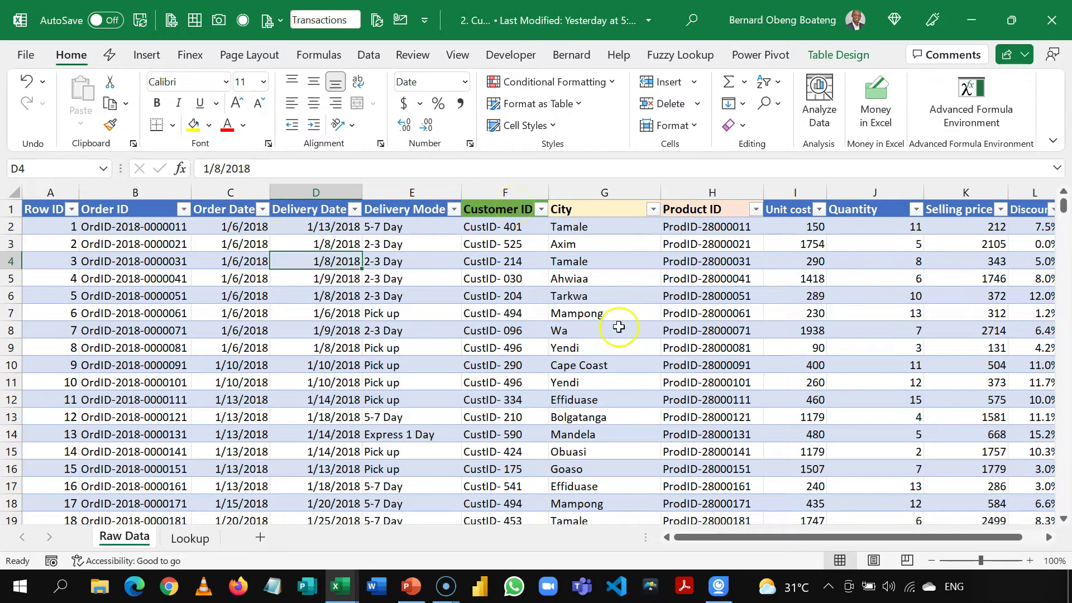
click(750, 53)
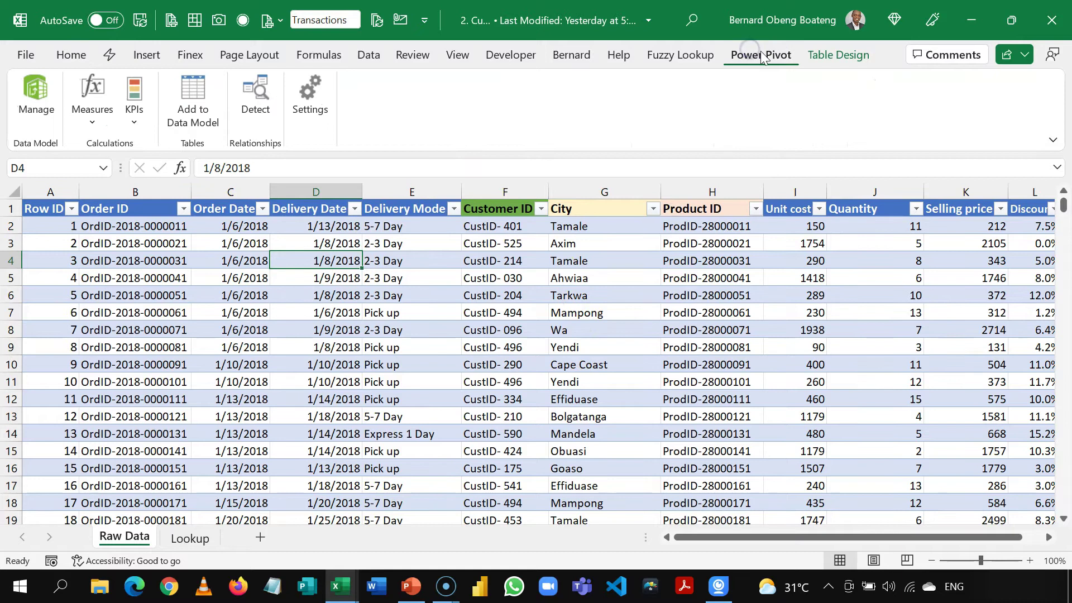
click(367, 57)
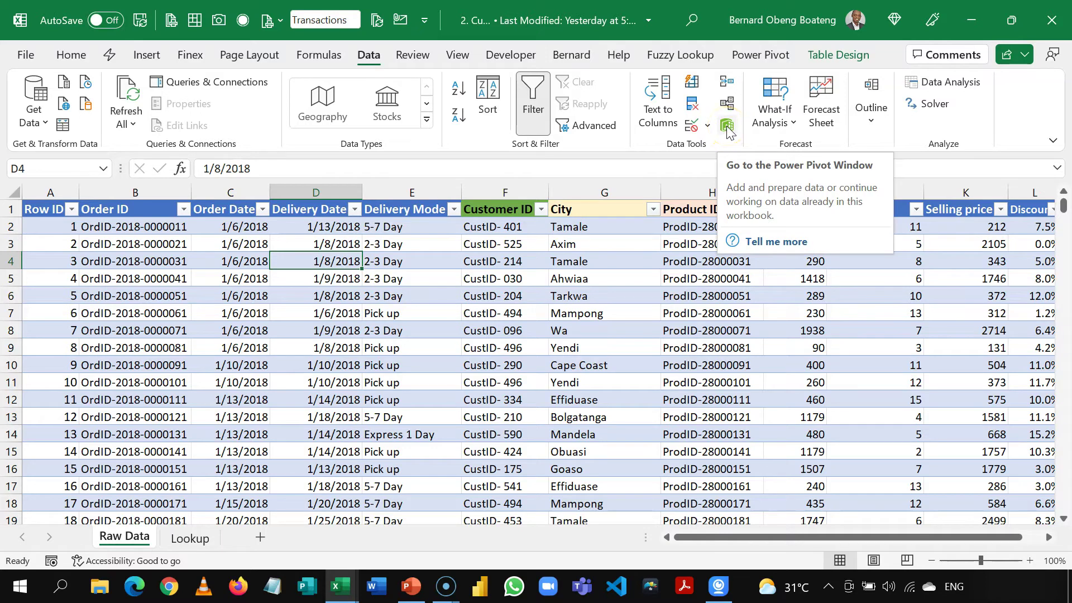
click(749, 60)
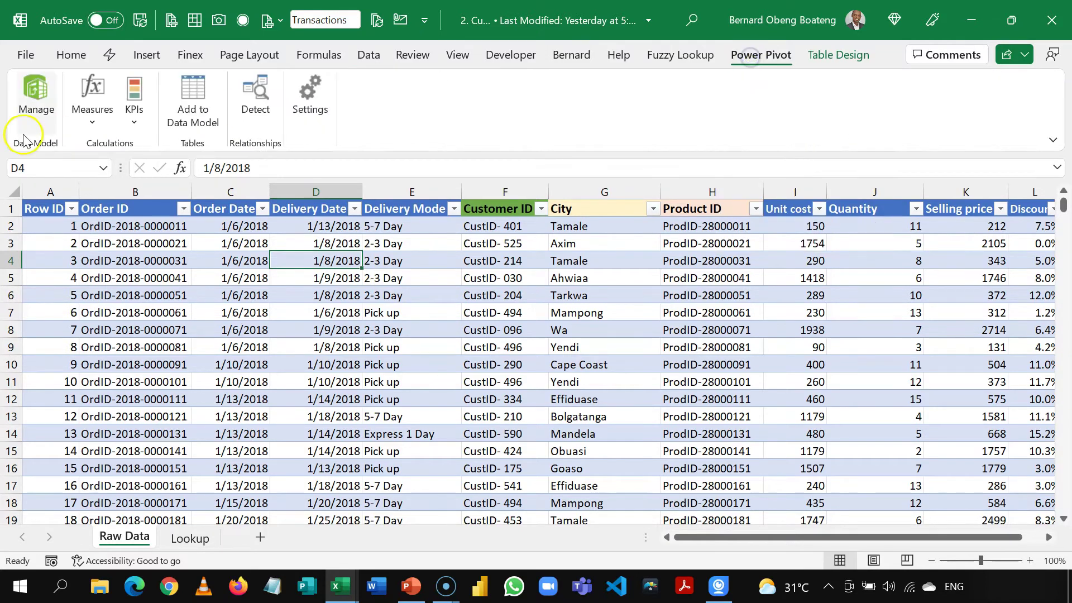
click(25, 112)
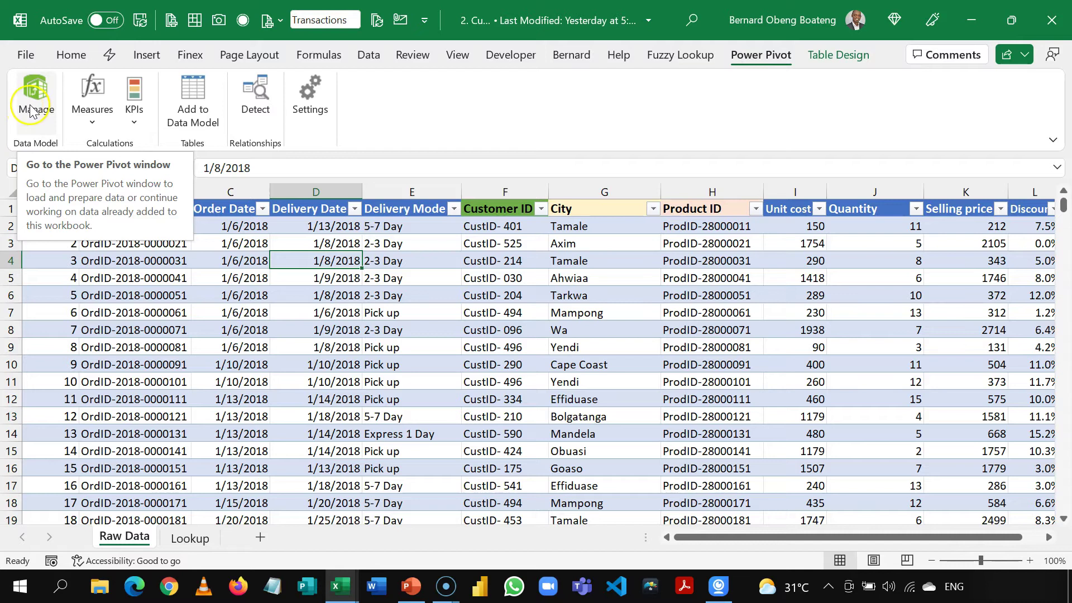
click(26, 110)
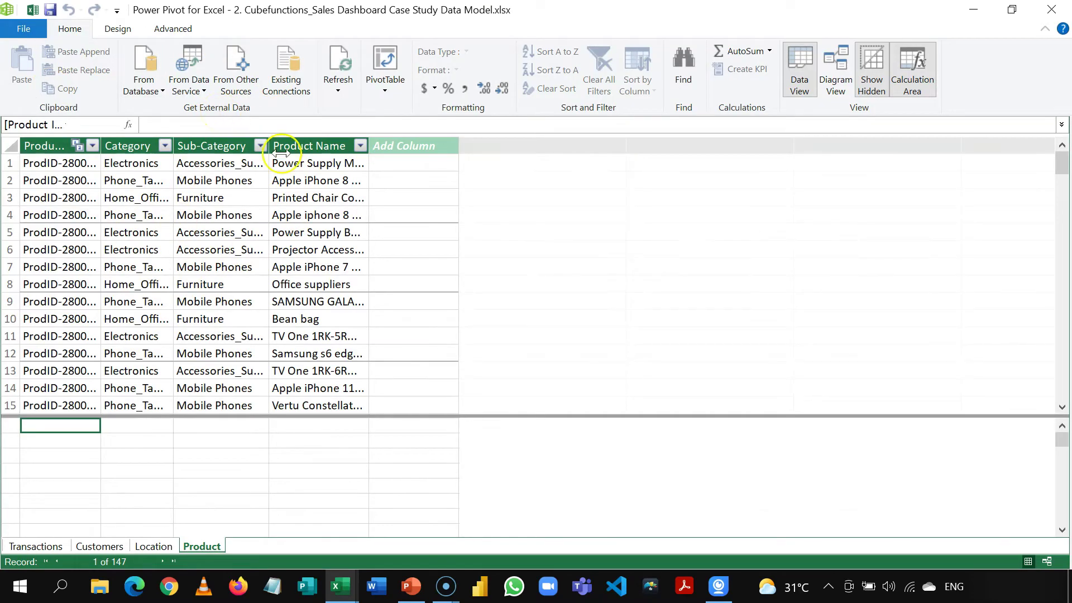
Inspect the Customers, Location, Product and Transactions relationships in Diagram View, then close Power Pivot.
click(254, 83)
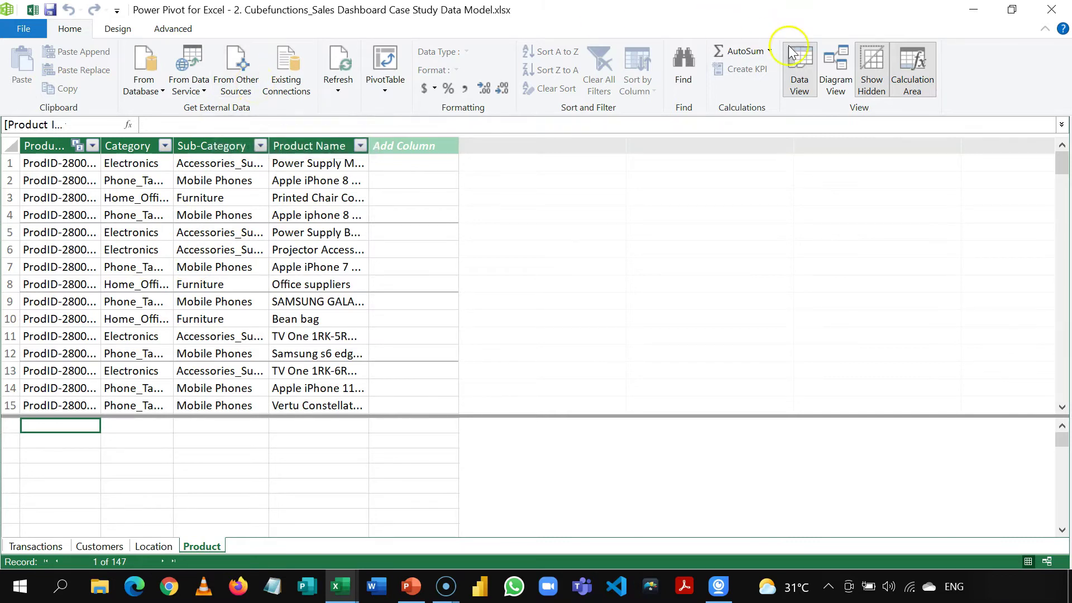
click(831, 89)
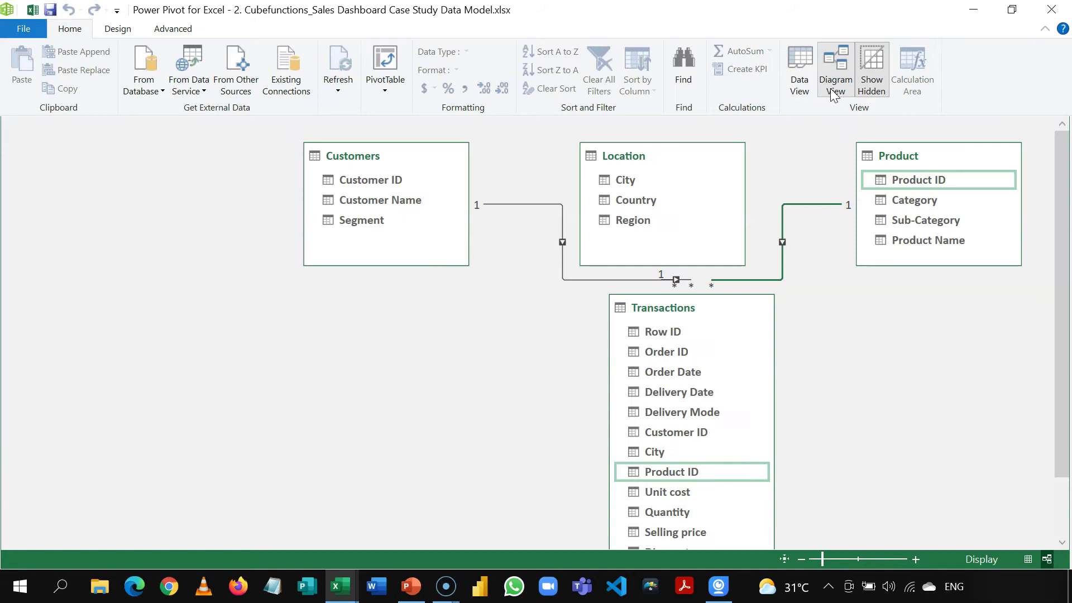
mouse_move(627, 210)
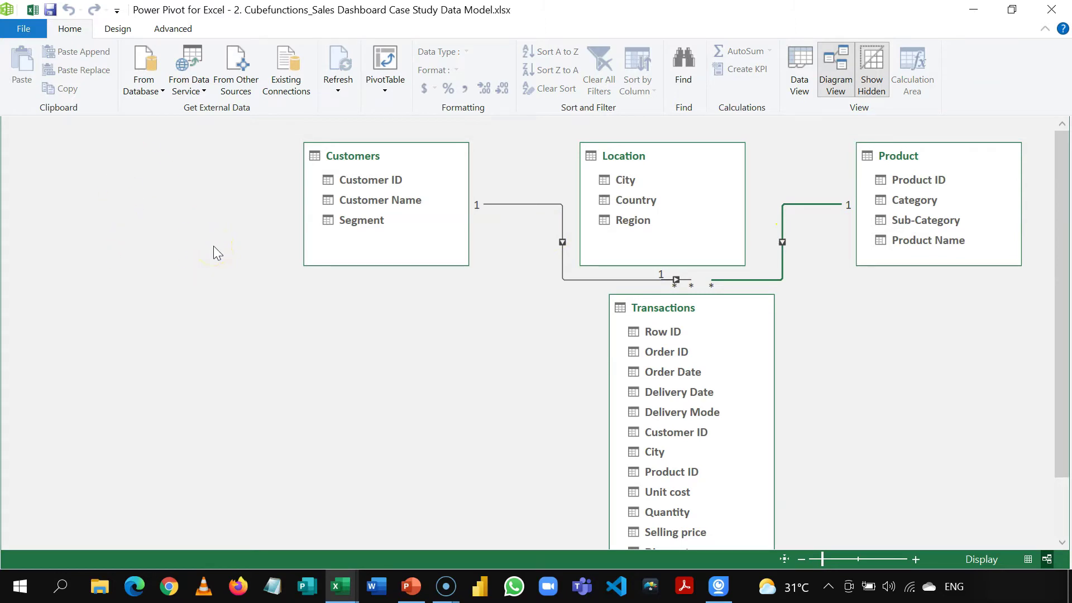
click(1051, 12)
Inspect Transactions Order Date values such as 1/6/2018 and 1/10/2018 on the Raw Data sheet.
click(210, 277)
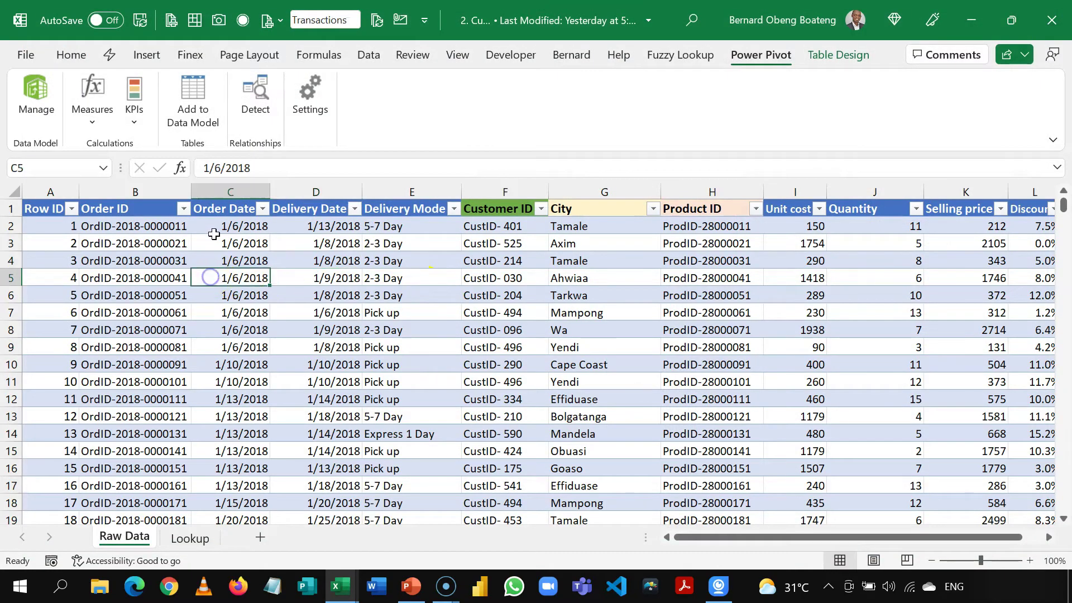
click(213, 194)
click(307, 193)
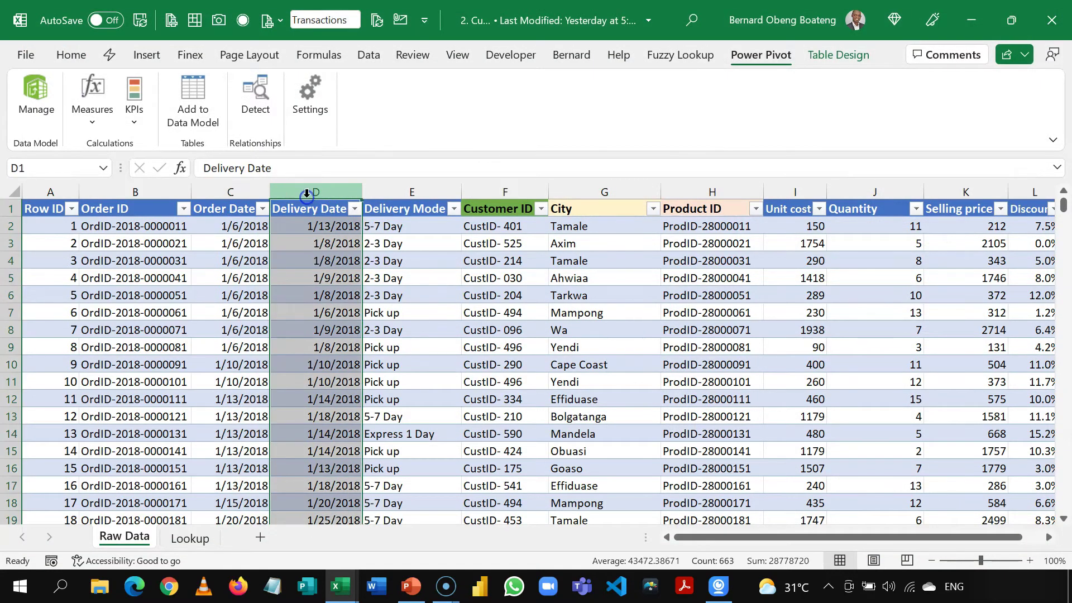
click(239, 237)
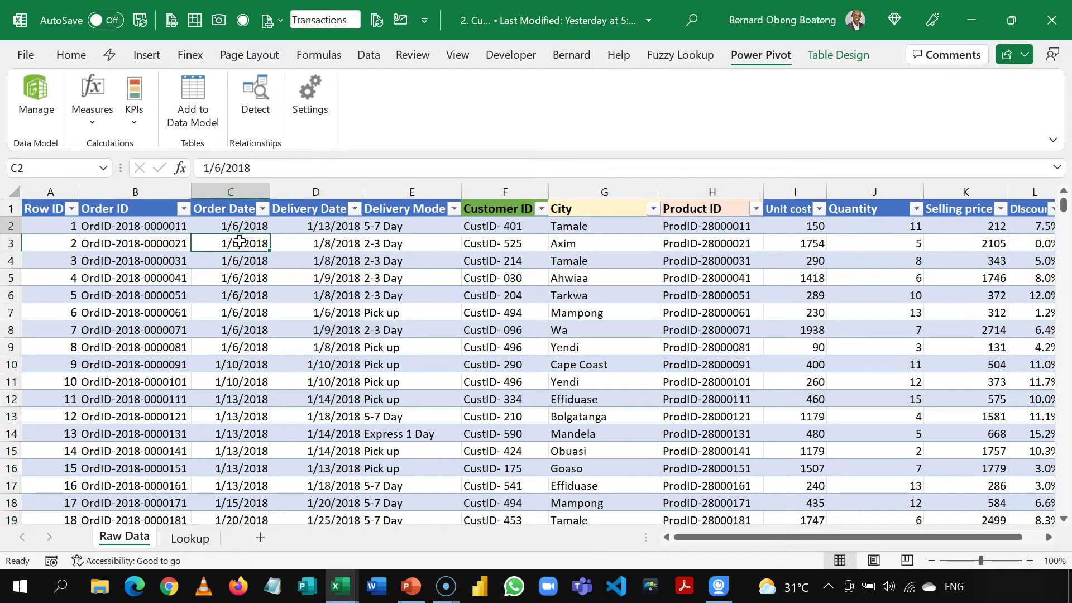
key(Up)
key(Down)
key(Down)
key(Down)
key(Down)
key(Down)
key(Down)
key(Down)
key(Down)
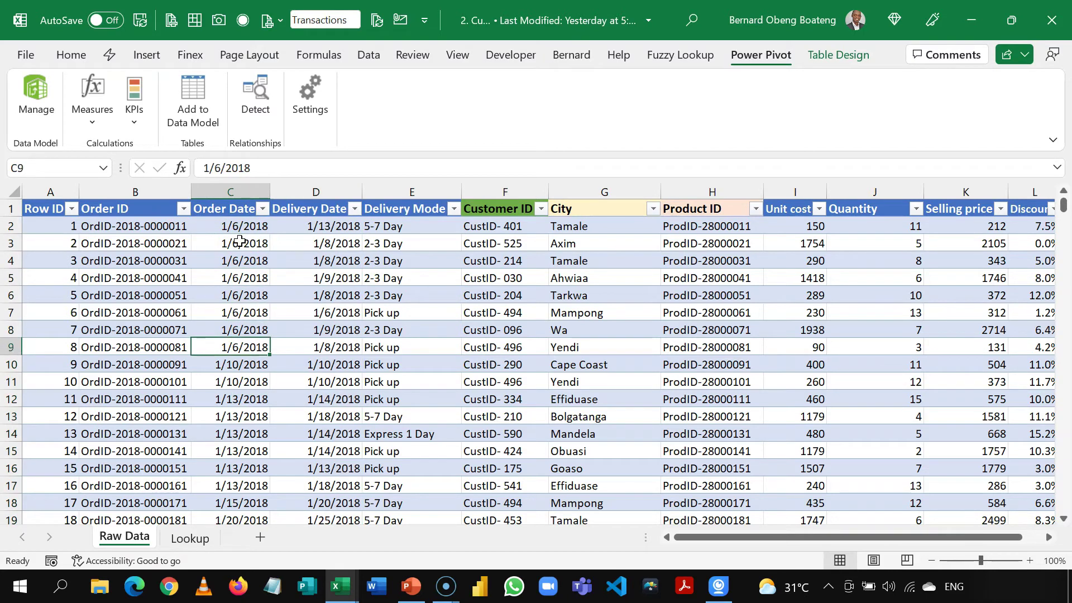
key(Down)
key(Down)
key(Down)
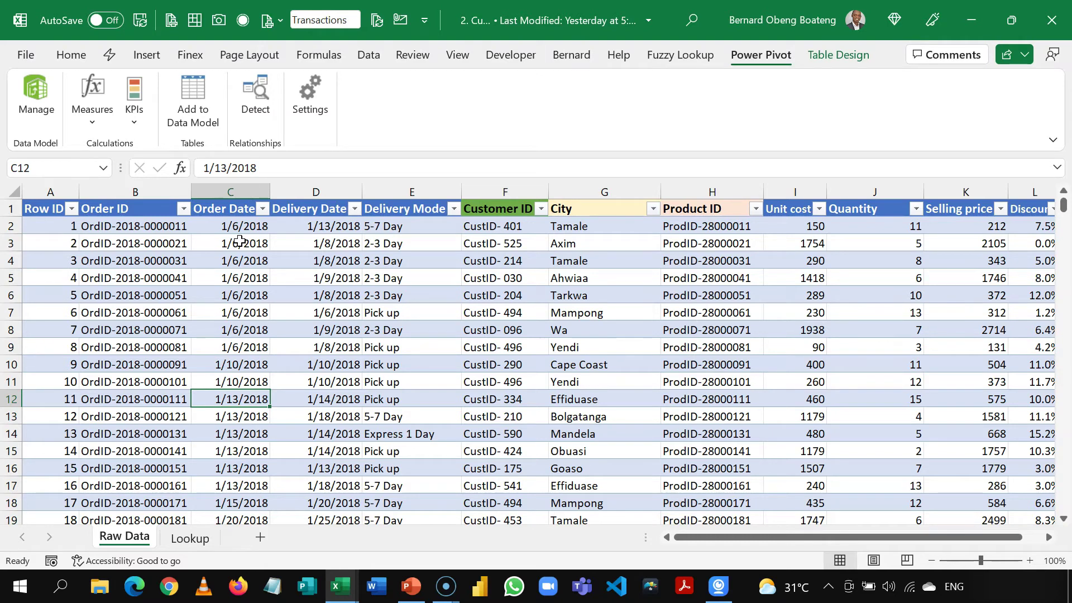
click(239, 240)
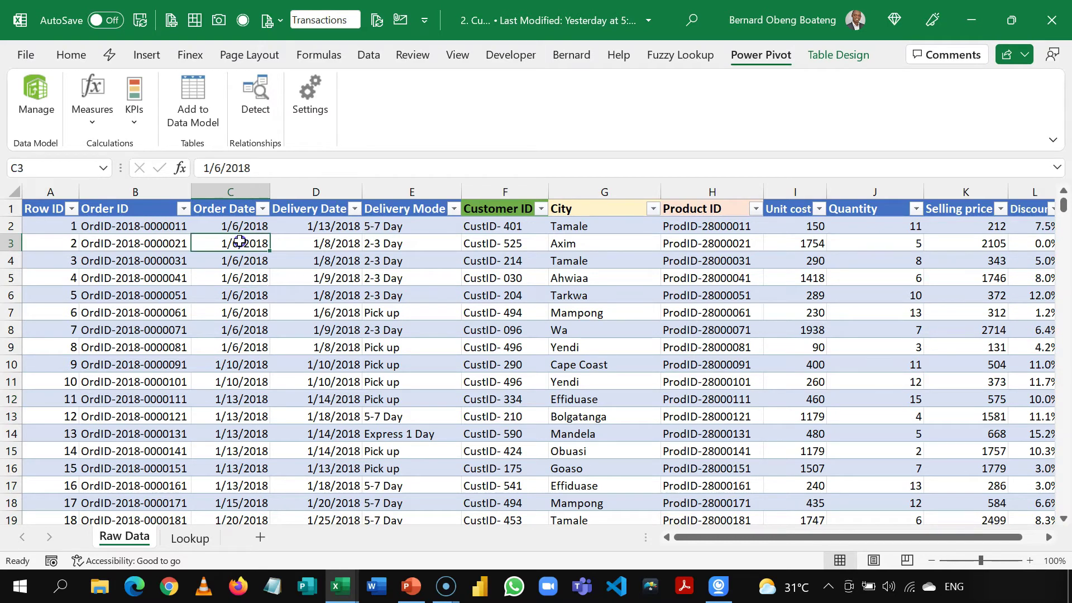
click(237, 306)
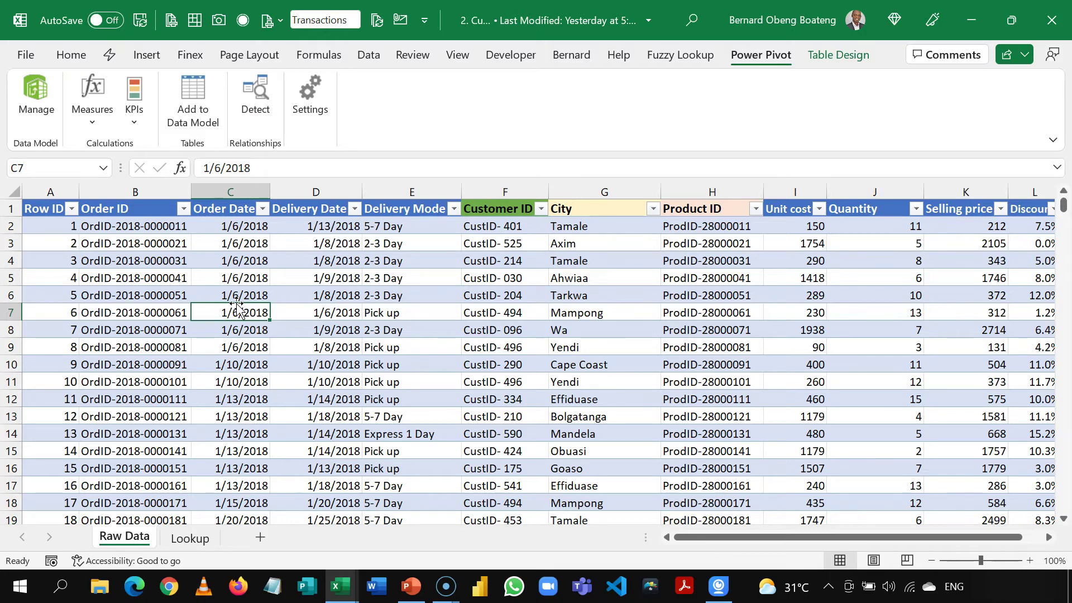
click(223, 243)
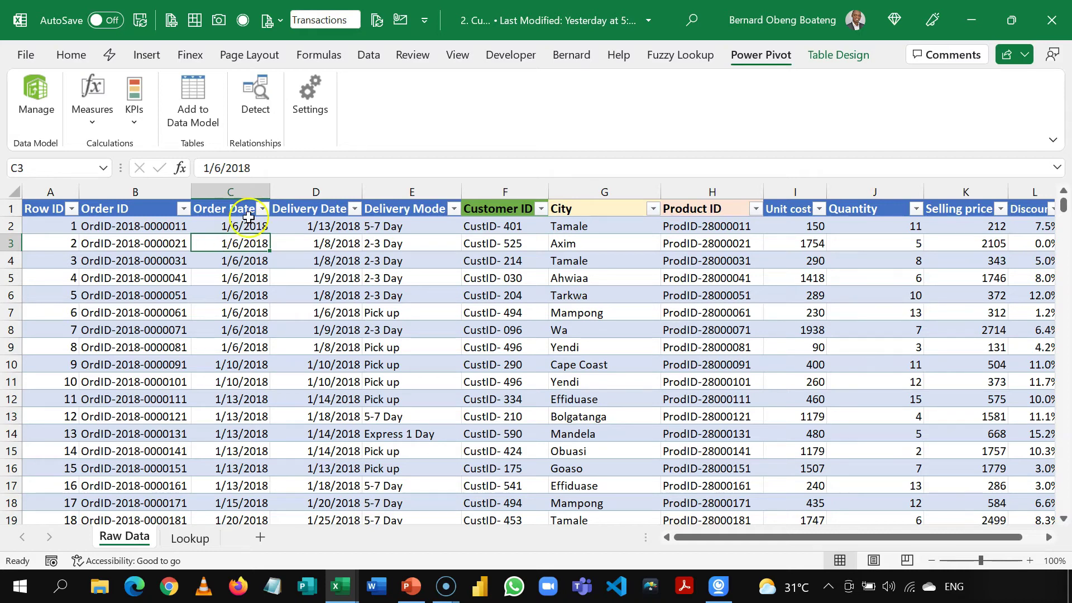
In Diagram View, create a new Calendar table via Design > Date Table > New.
click(49, 101)
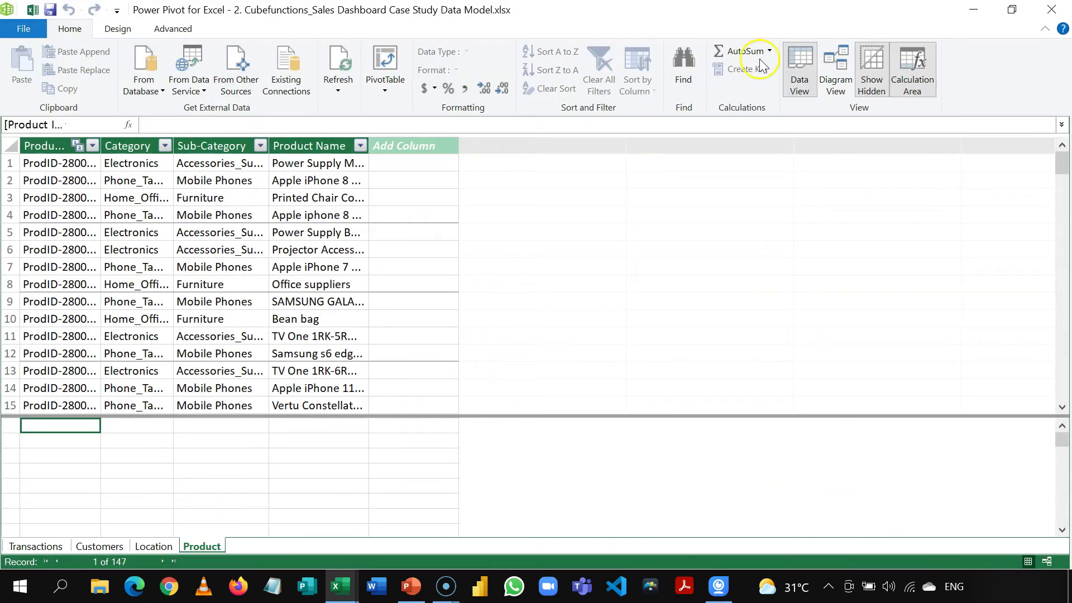
click(834, 89)
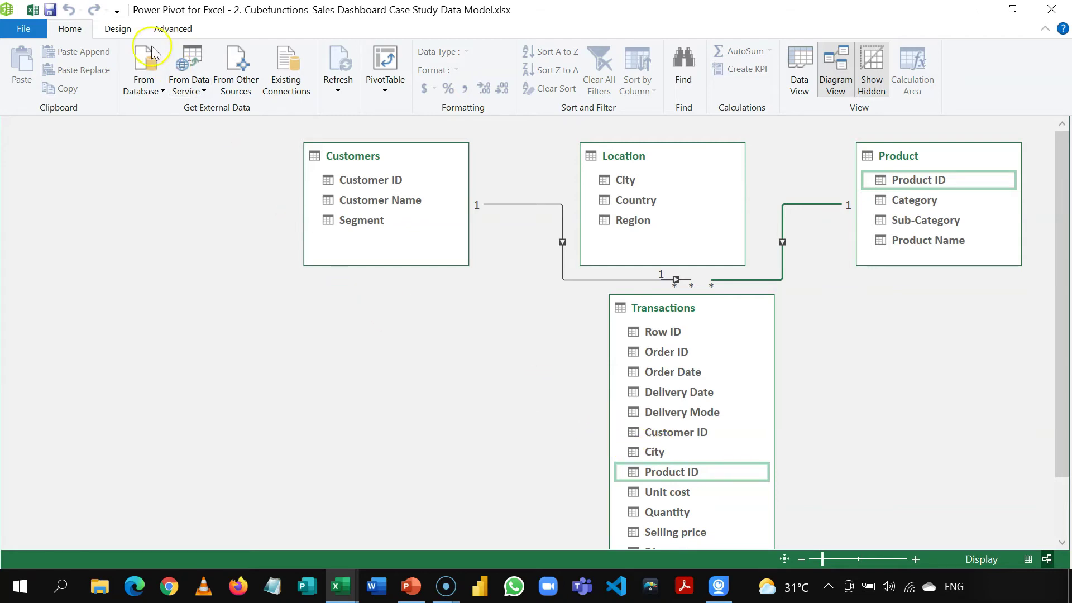
click(127, 30)
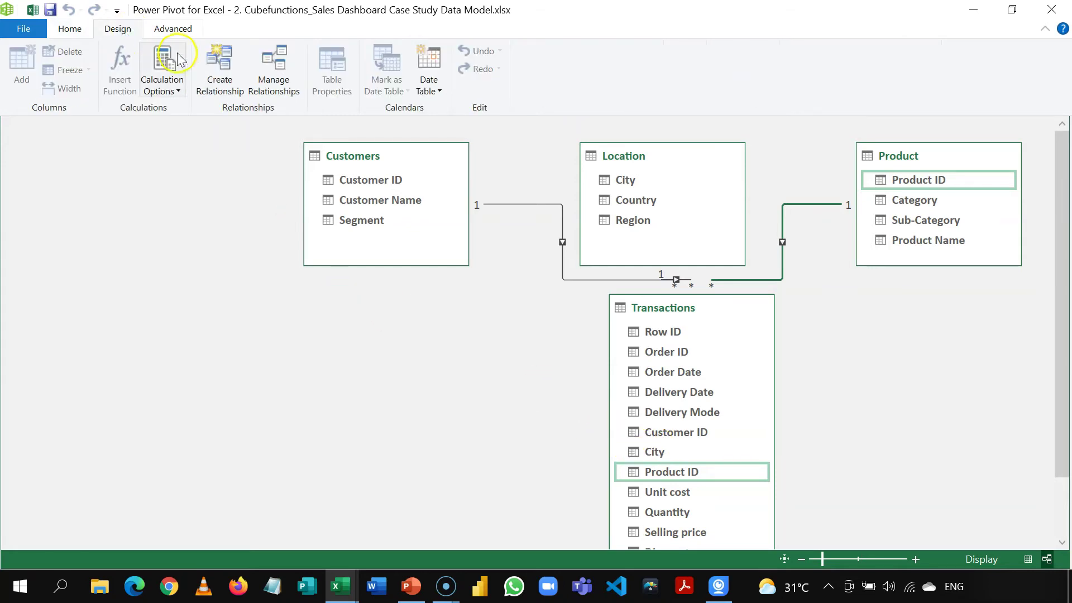
click(430, 89)
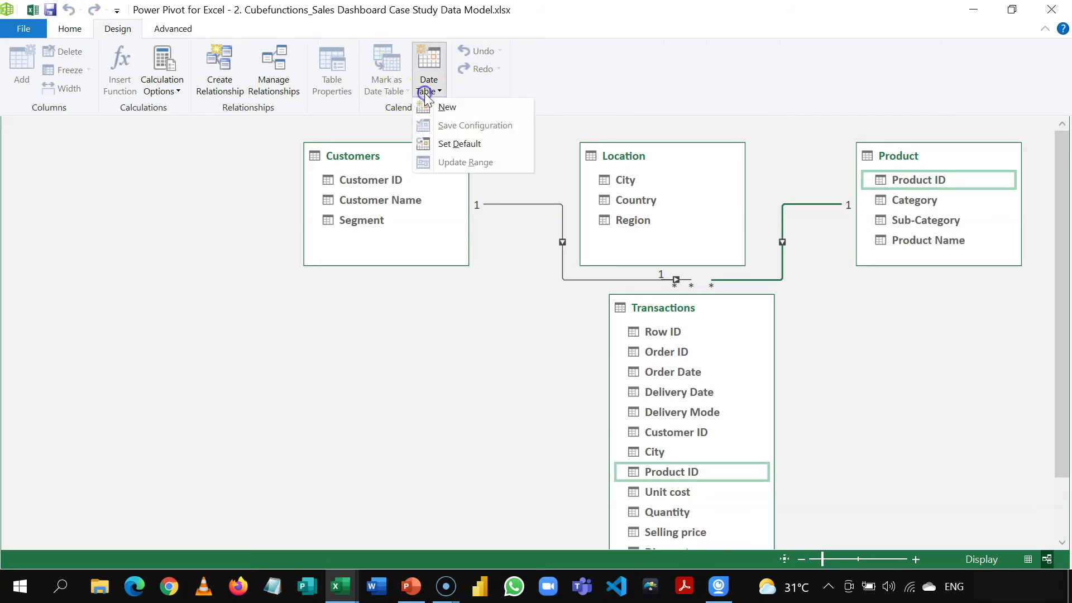
click(449, 107)
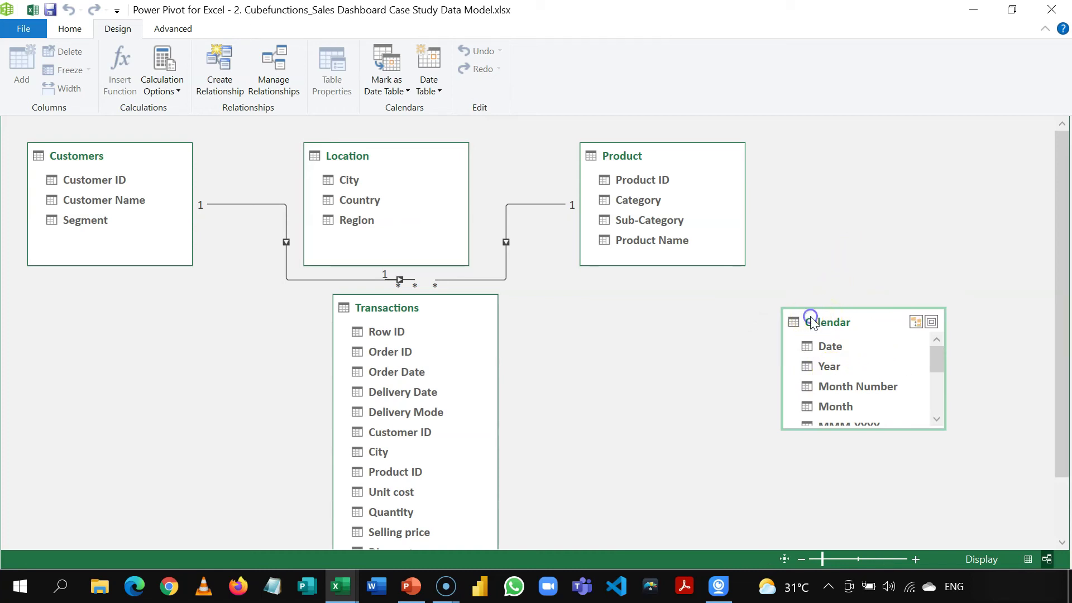
Browse the Calendar table's Date, Year, Month Number and Month fields in the diagram.
click(839, 350)
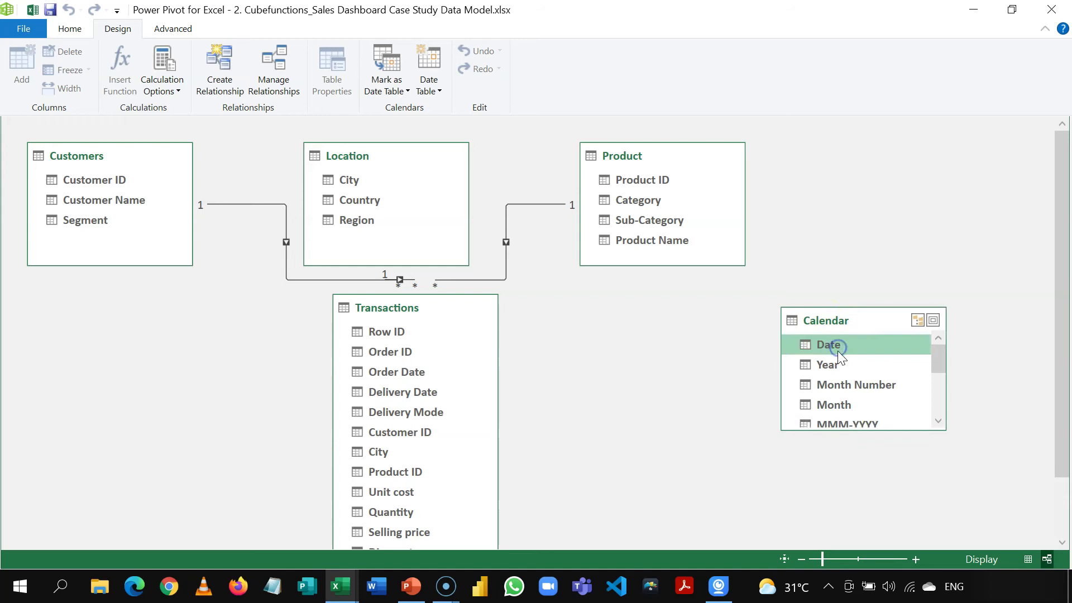
click(835, 365)
click(835, 384)
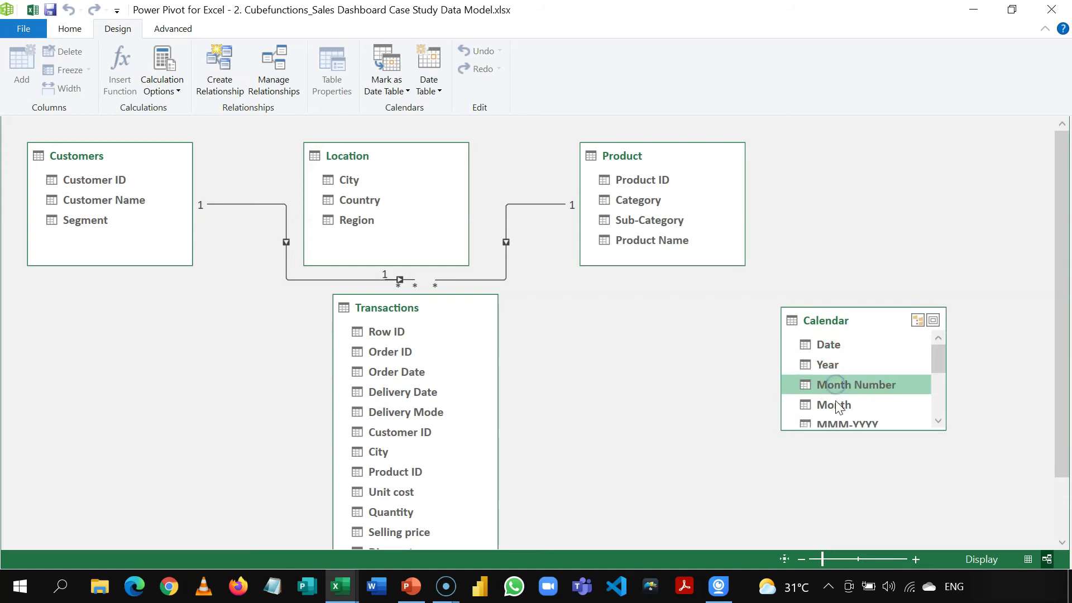
click(837, 406)
click(937, 420)
click(938, 420)
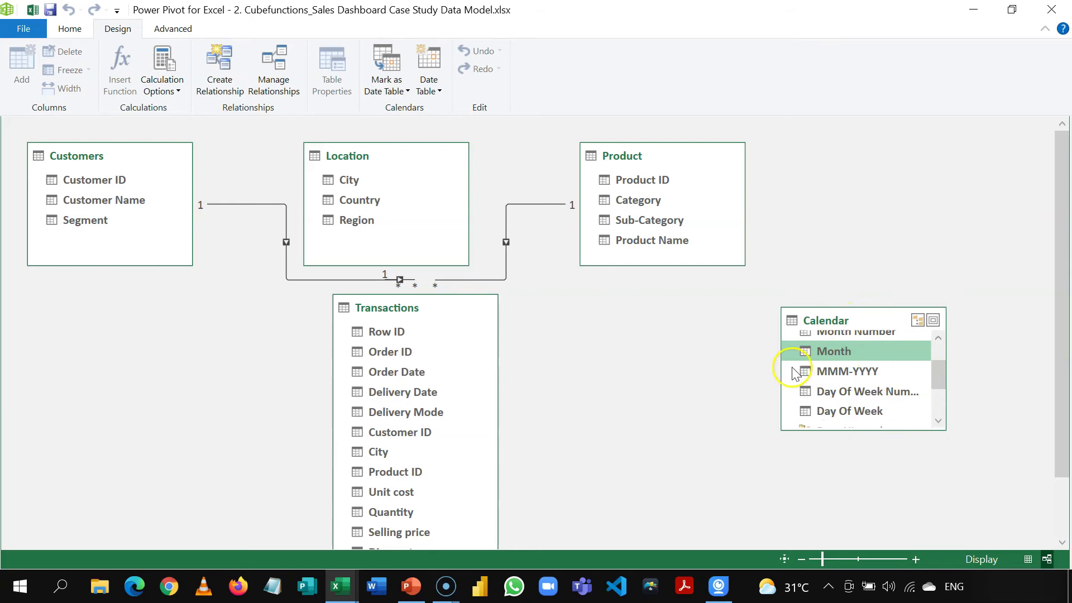
click(938, 421)
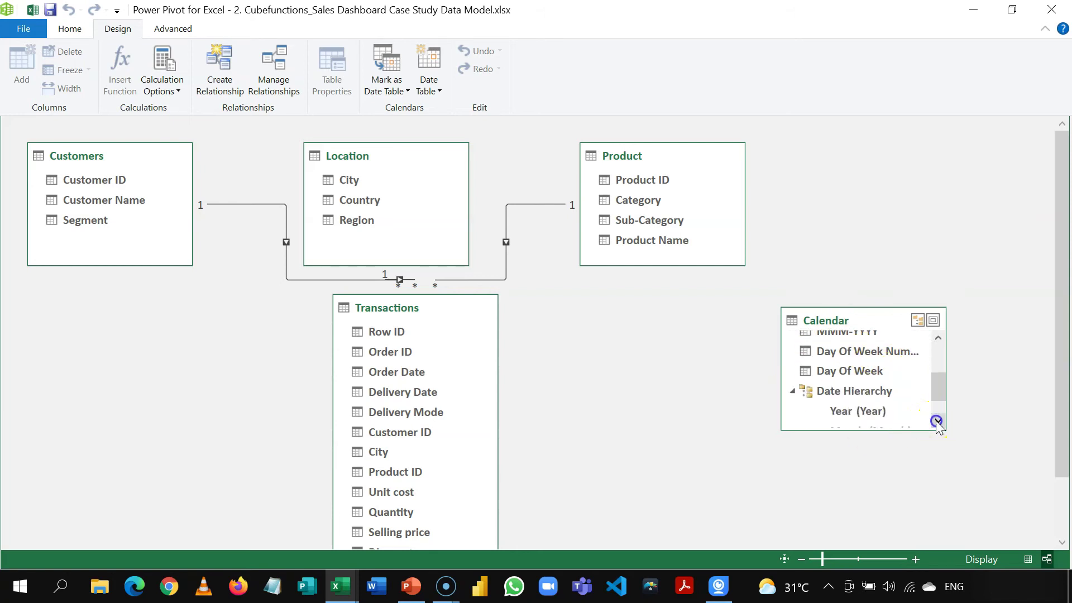
click(938, 420)
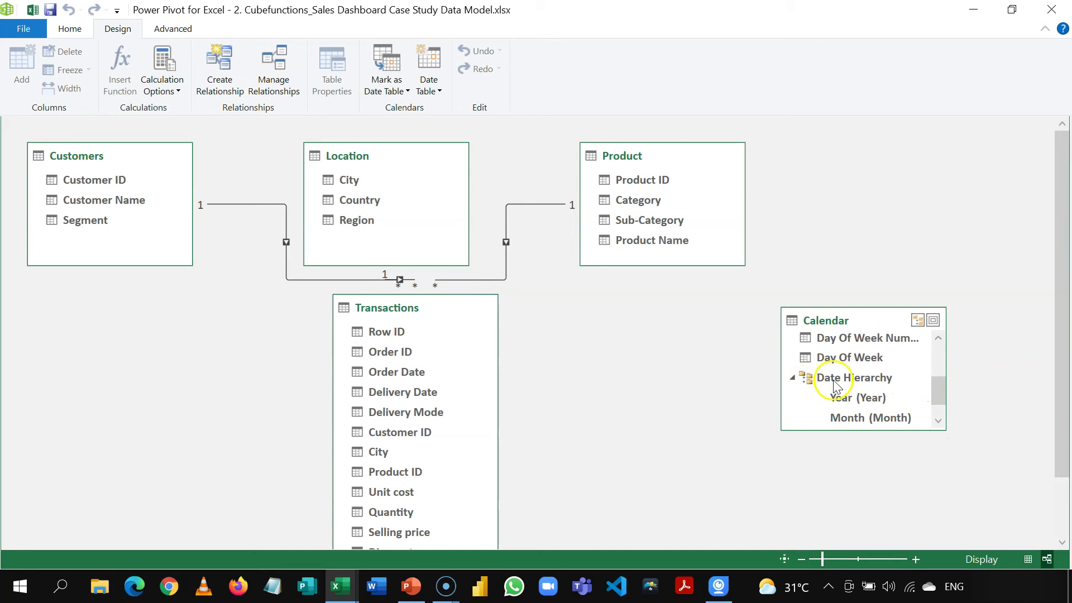
click(938, 420)
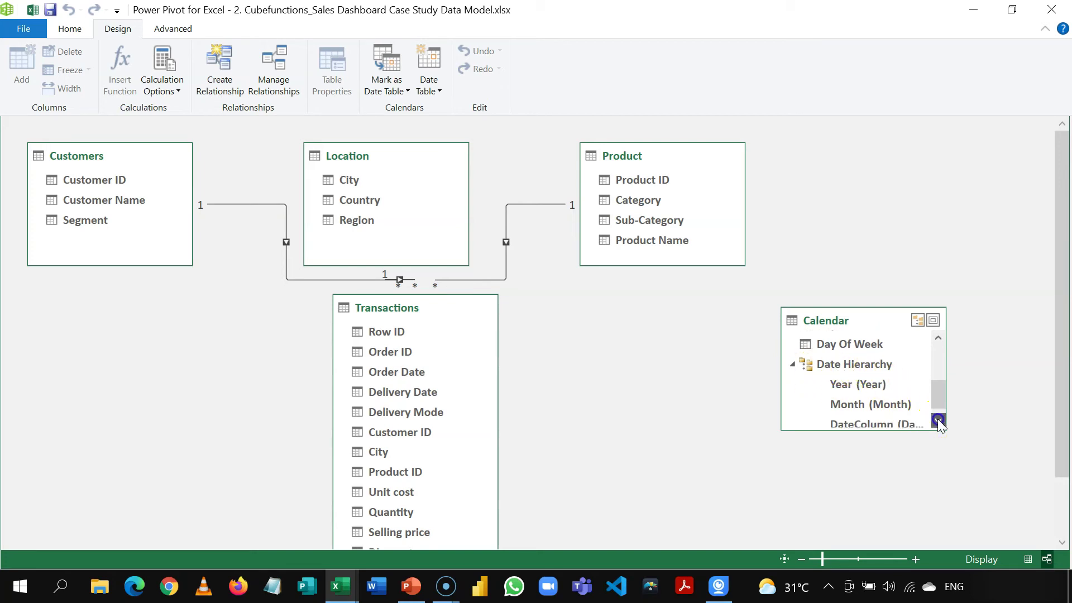
Check the Date Hierarchy's Year and Month levels, then show Calendar's 730 rows in Data View.
click(838, 385)
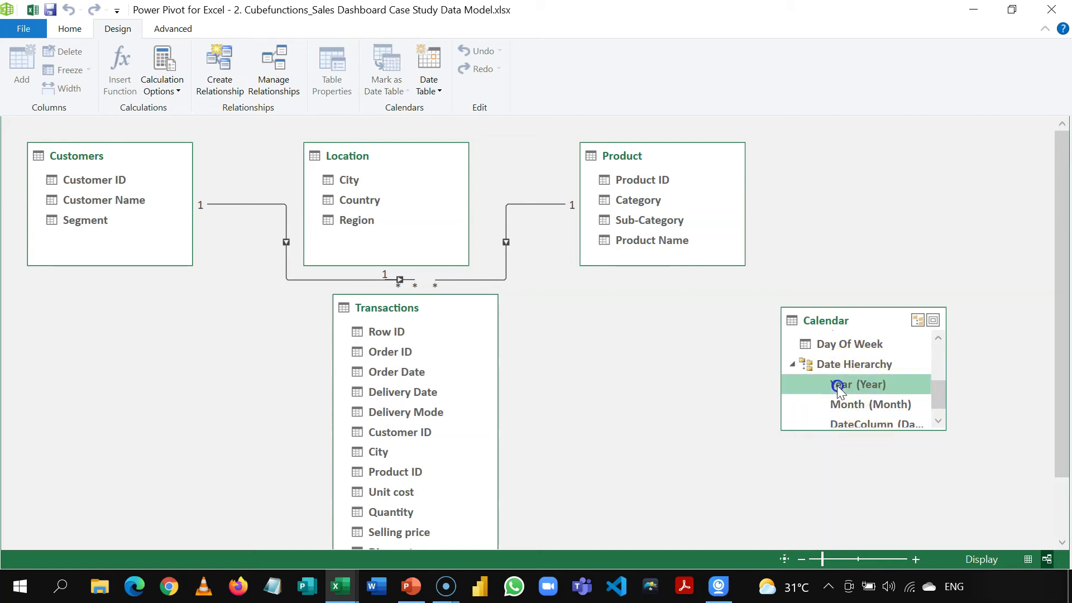
click(837, 404)
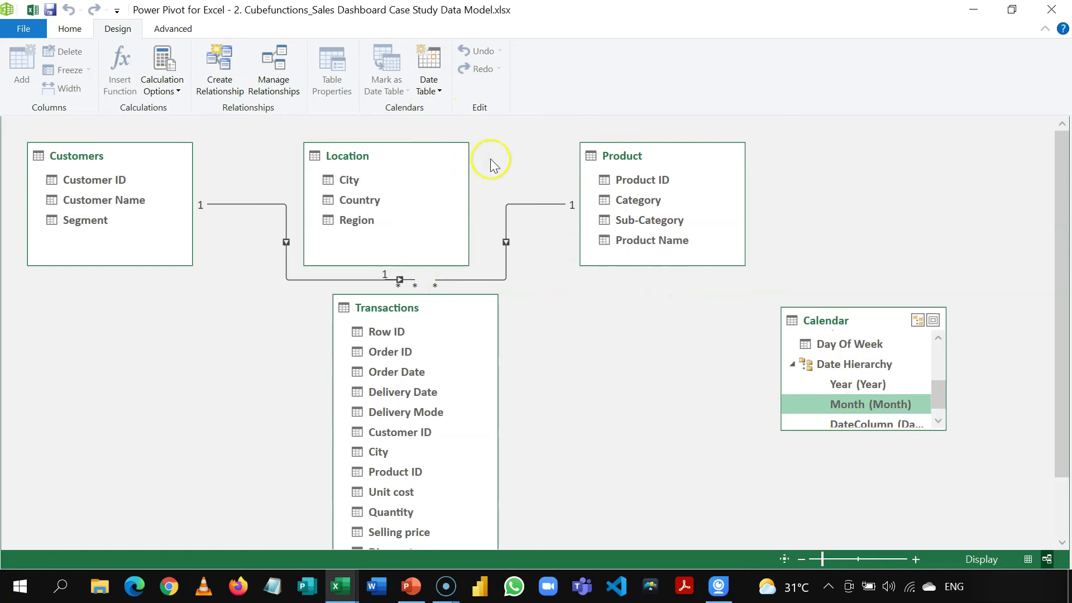
click(77, 30)
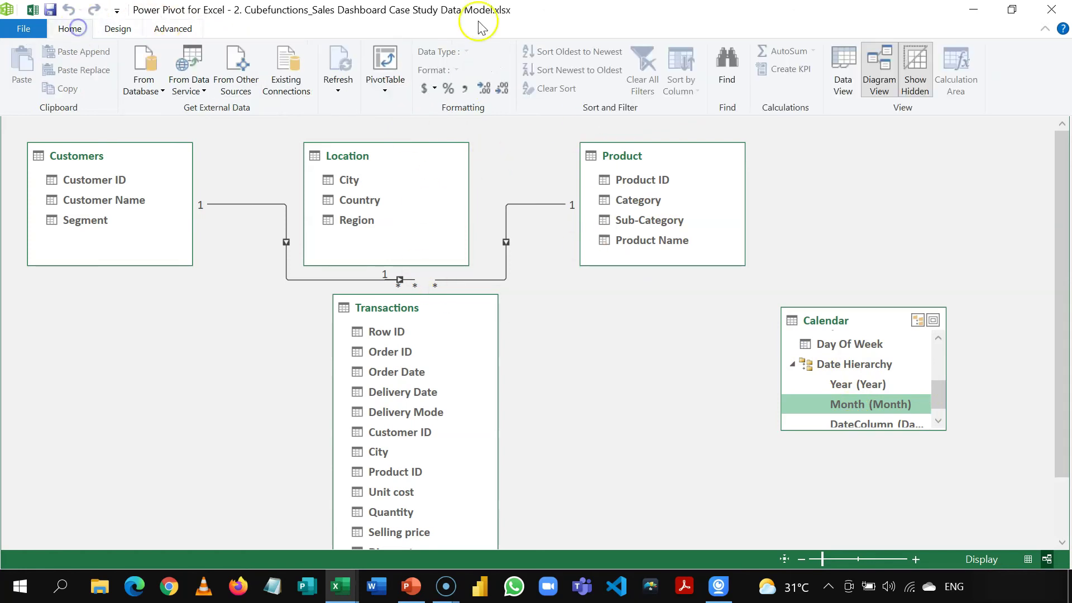
click(835, 84)
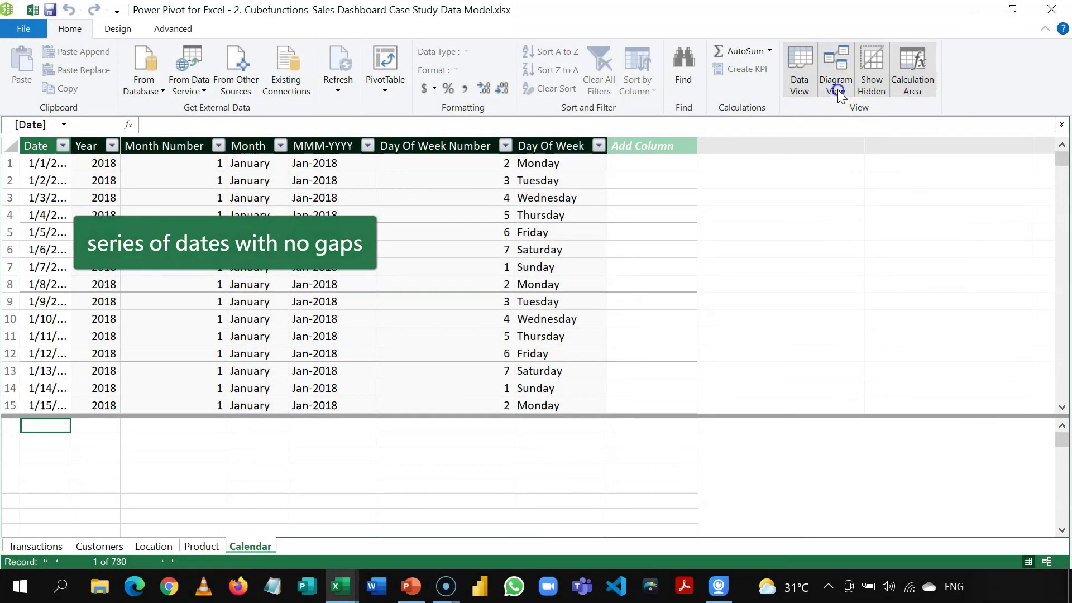
Relate Transactions Order Date to the Calendar Date field in Diagram View.
click(836, 89)
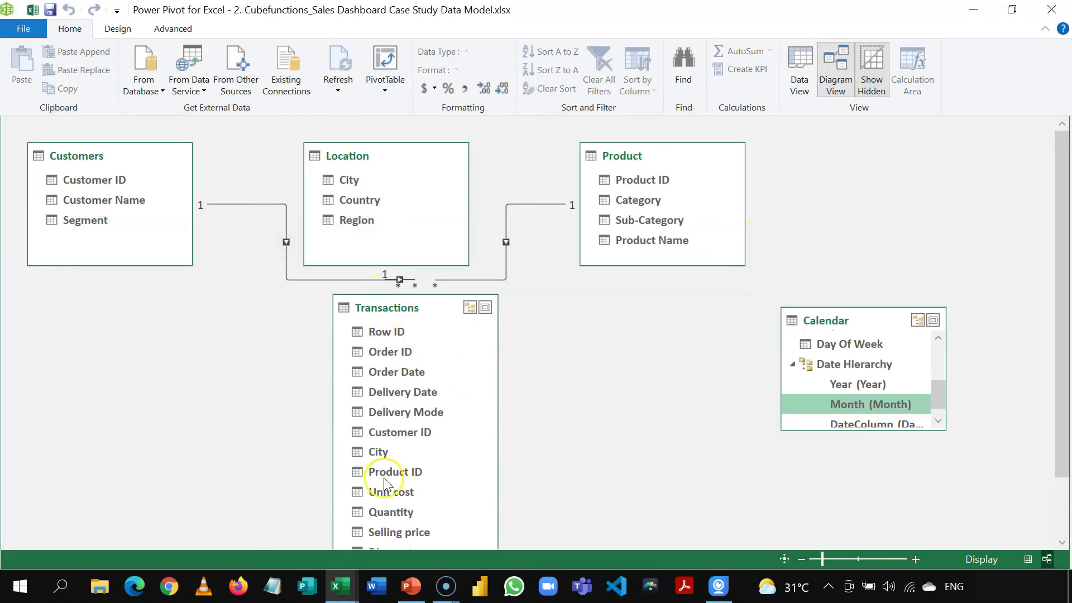
click(403, 372)
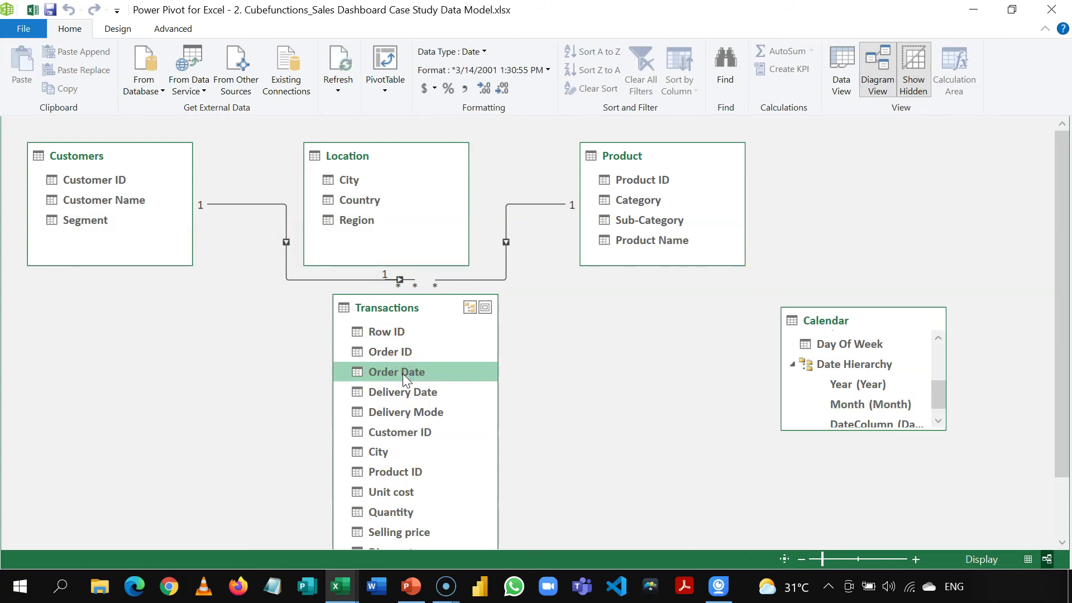
click(938, 338)
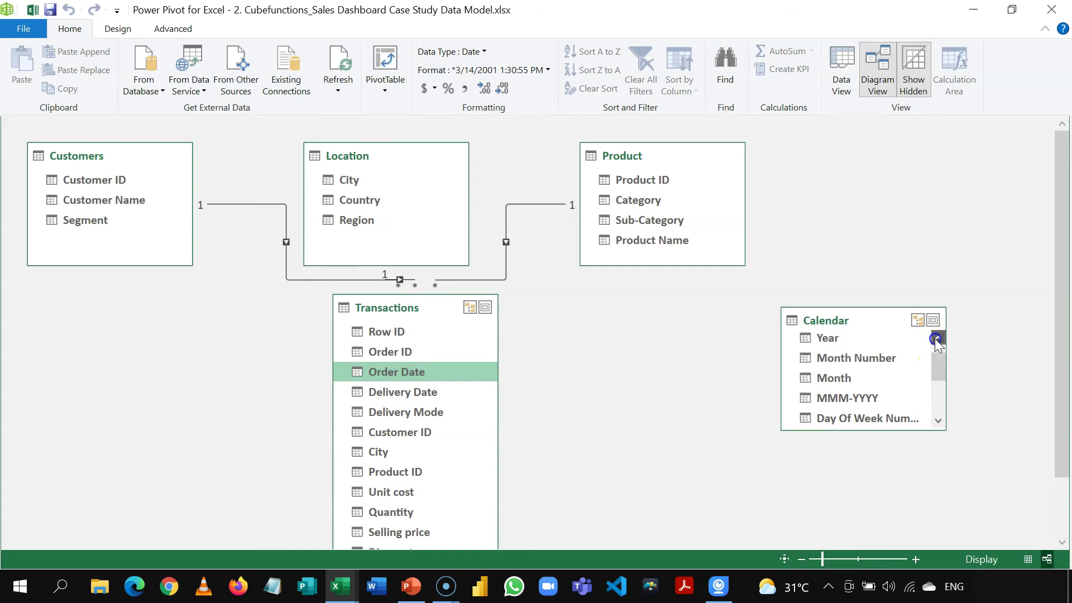
click(937, 338)
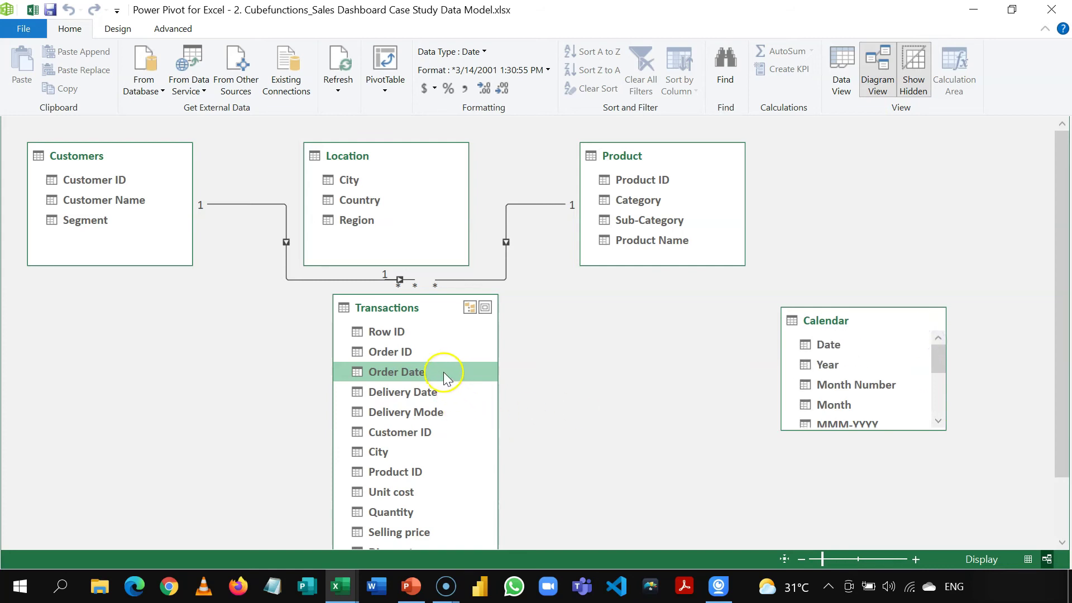
drag(445, 376, 805, 344)
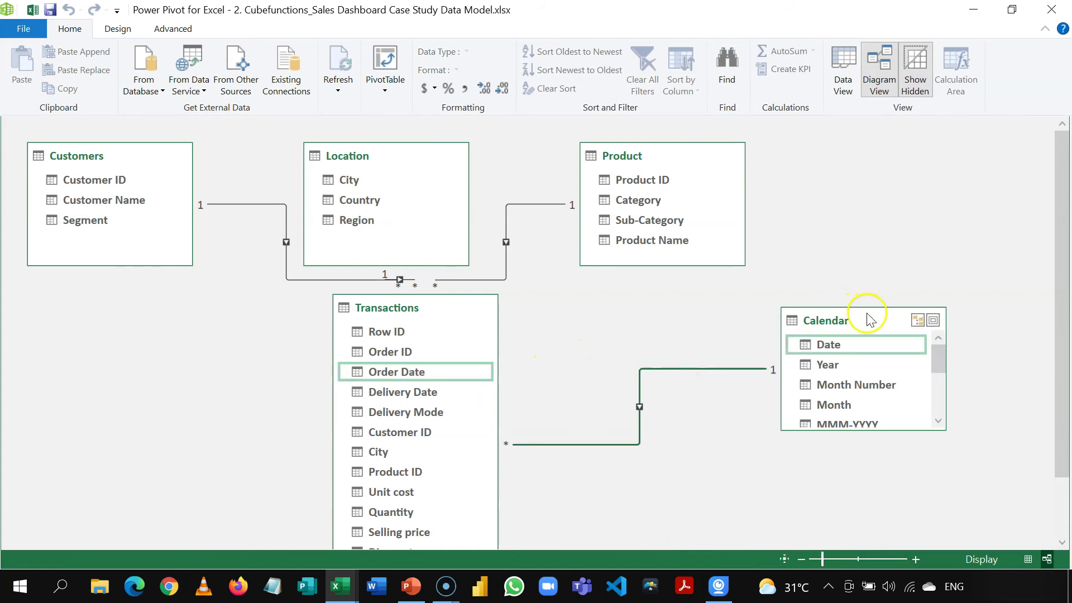
Move Calendar up beside Product and Transactions toward the centre, then return to Excel.
drag(868, 320, 875, 162)
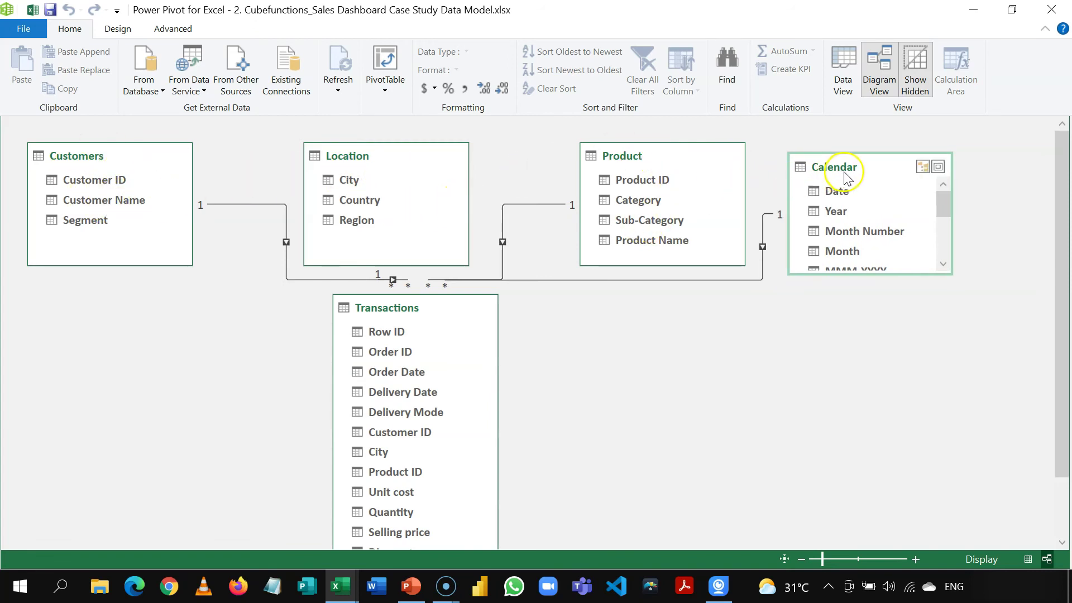
drag(472, 308, 603, 383)
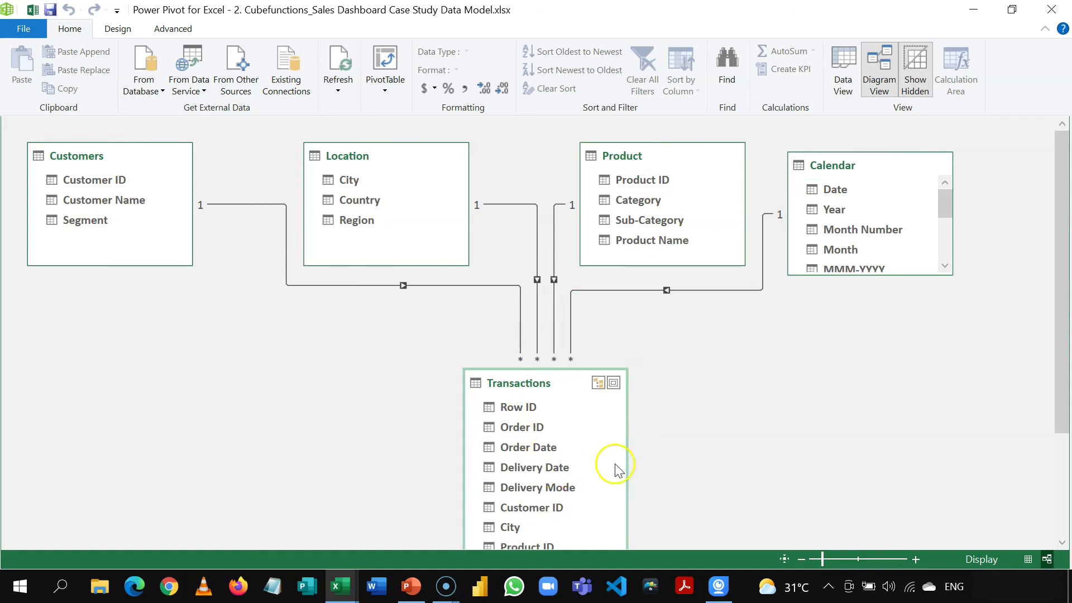
click(525, 397)
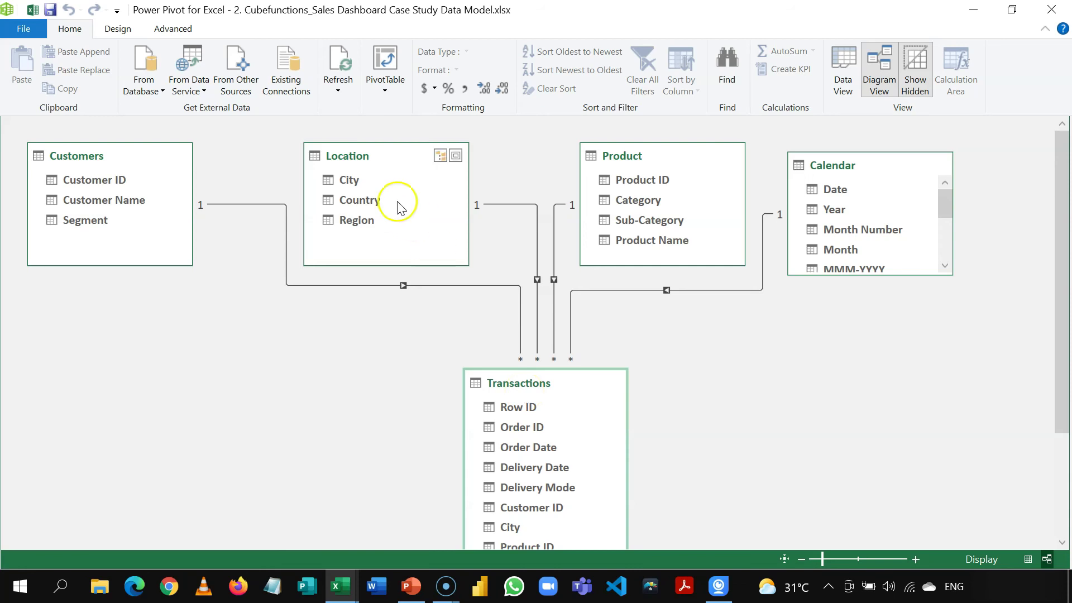
click(29, 10)
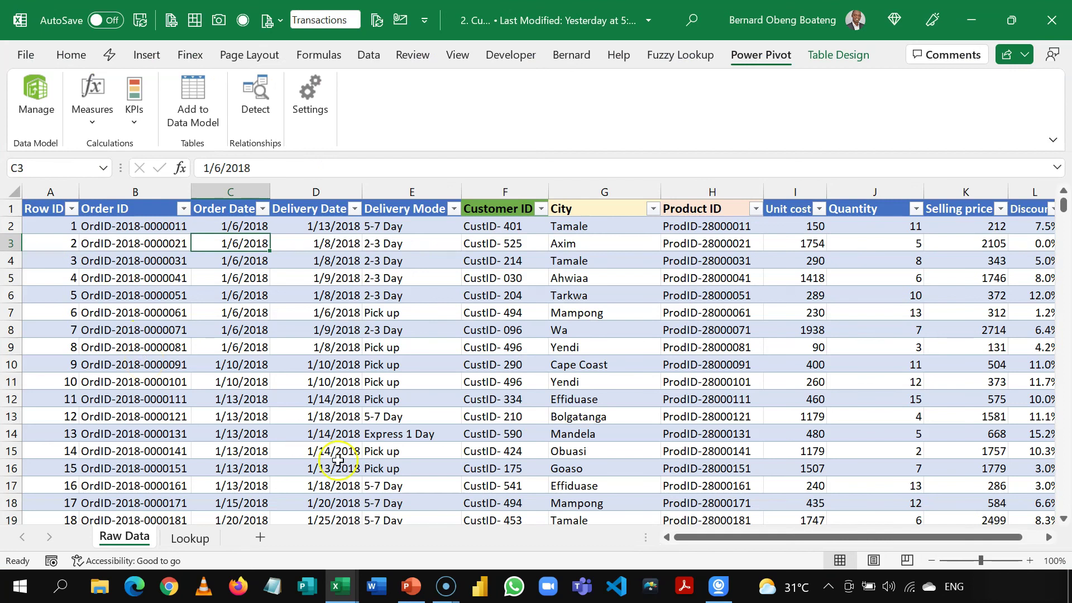
Switch to the Cubefunctions Dashboard showing 2,662,824 revenue and 679,518 profit.
key(ctrl+Tab)
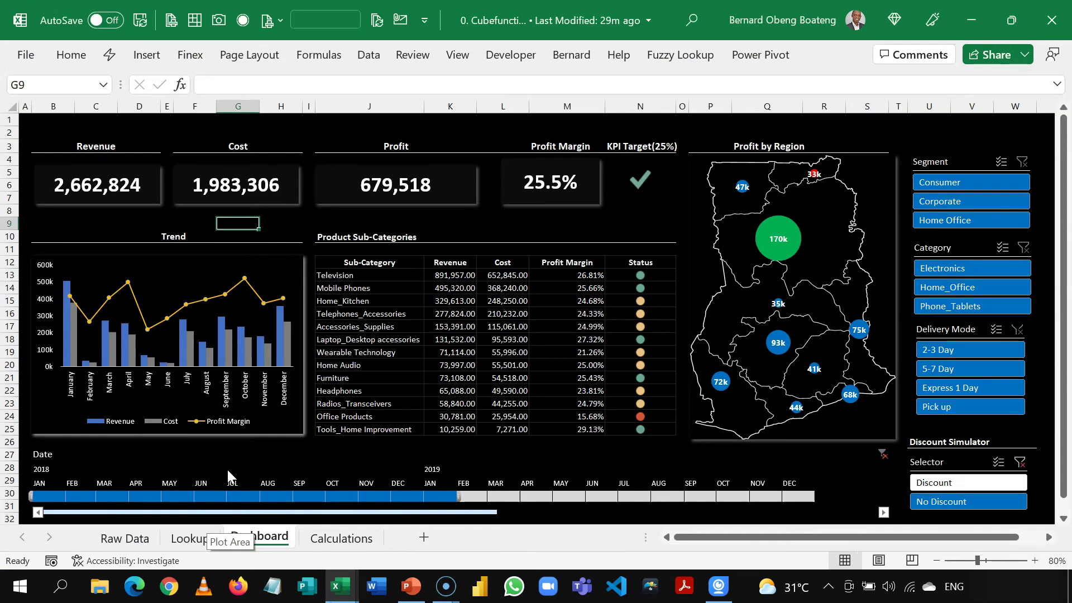